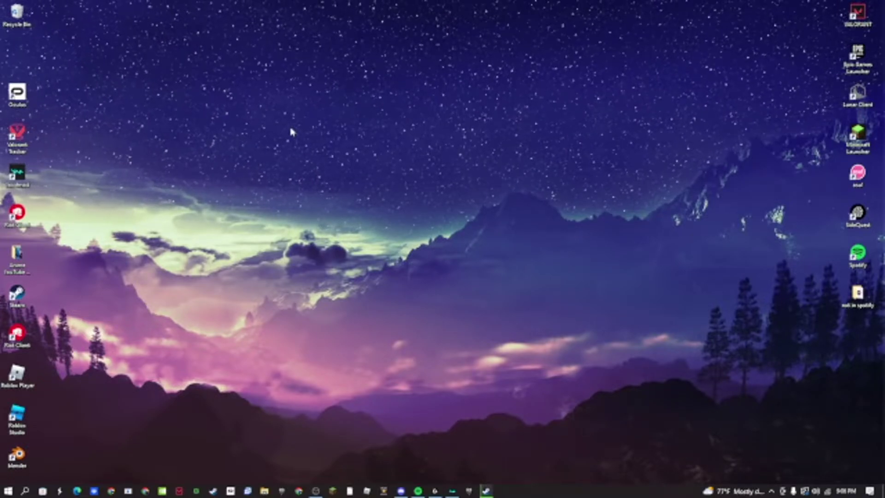
Step: Hide Discord, view Steam's SteamVR store page showing it already owned, then hide Steam
{"action": "left_click", "coordinate": [403, 491]}
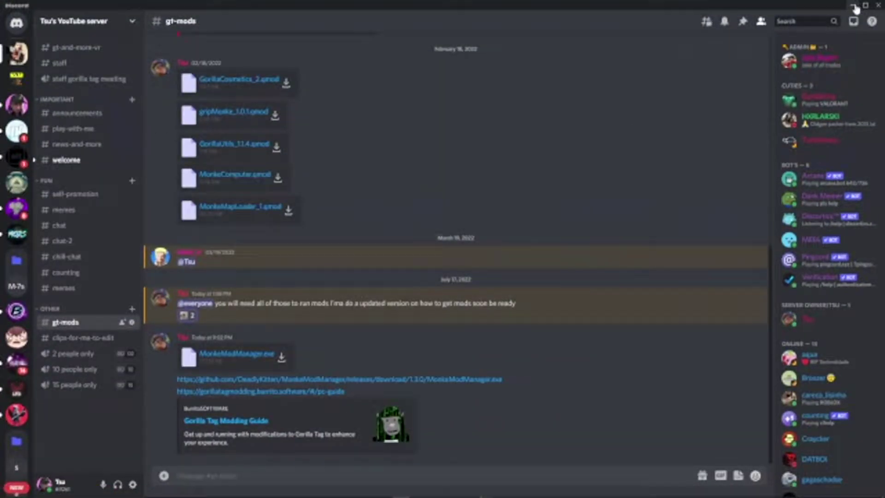
{"action": "left_click", "coordinate": [855, 8]}
{"action": "left_click", "coordinate": [489, 492]}
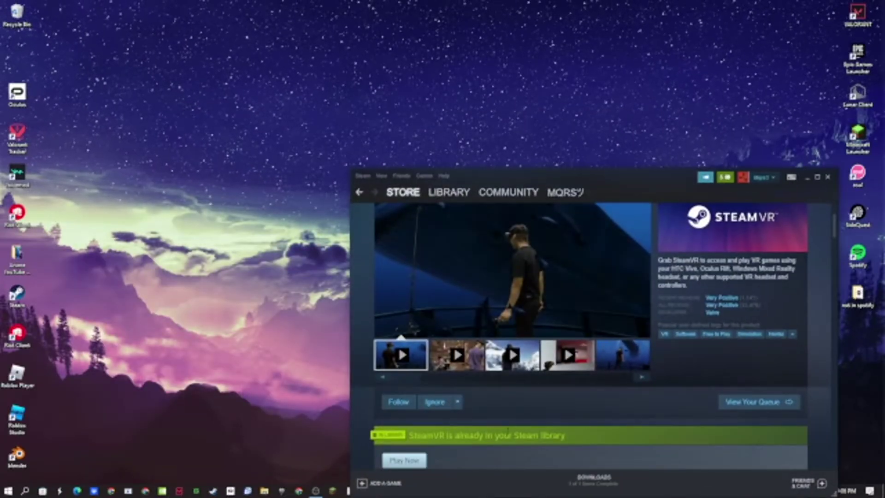
{"action": "scroll", "coordinate": [525, 311], "scroll_direction": "up", "scroll_amount": 3}
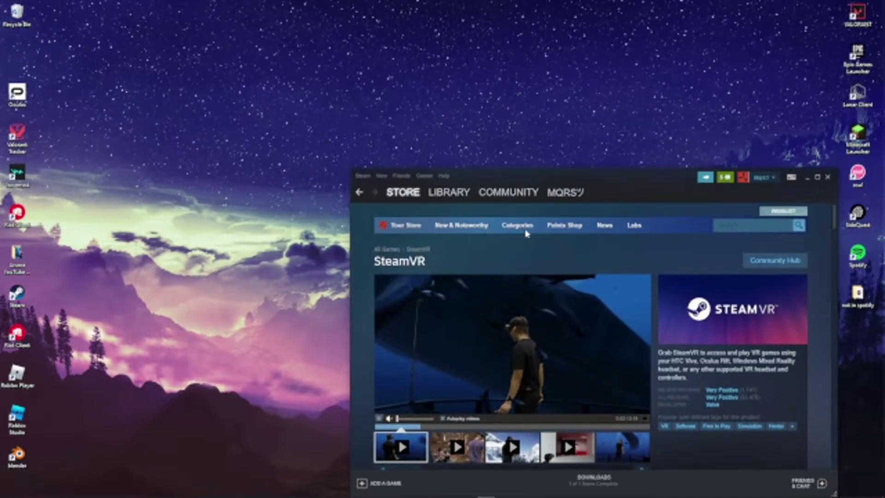
{"action": "left_click", "coordinate": [807, 177]}
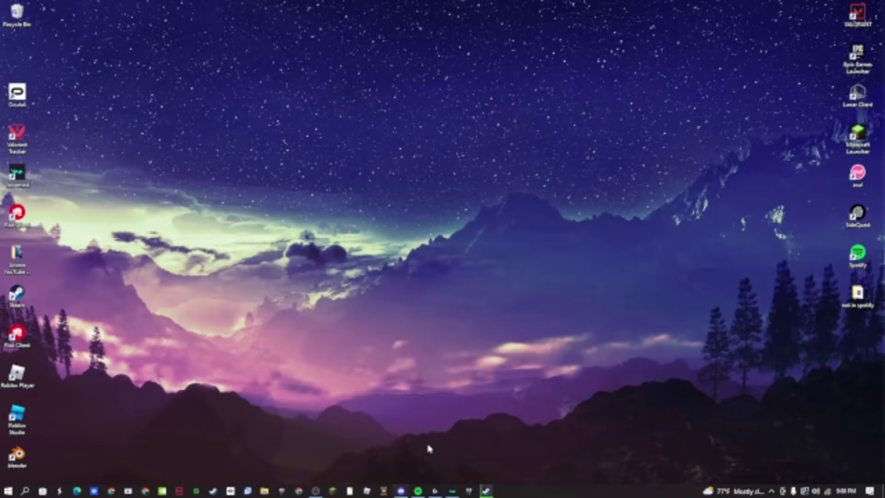
Step: Bring back Discord's gt-mods channel and download the MonkeModManager.exe attachment
{"action": "left_click", "coordinate": [402, 491]}
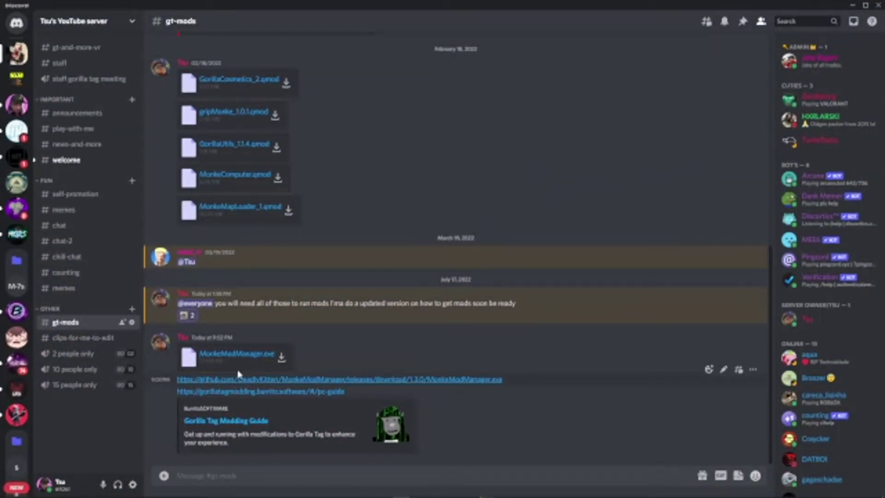
{"action": "mouse_move", "coordinate": [250, 355]}
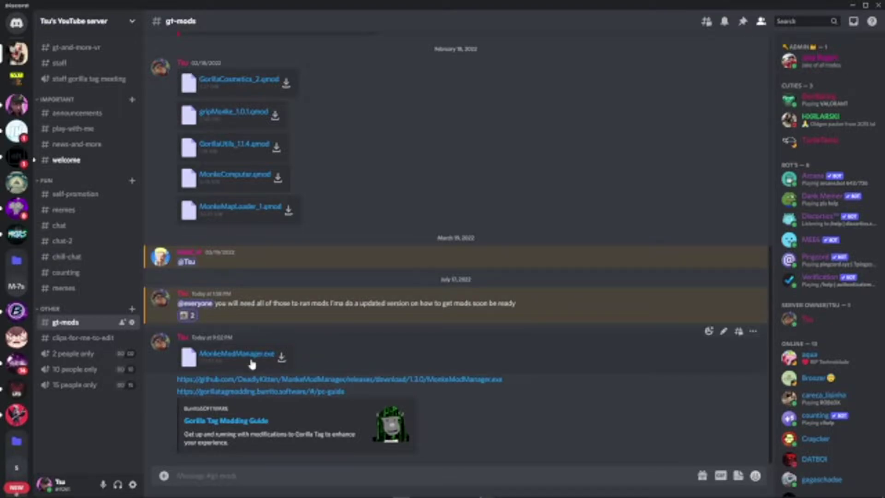
{"action": "left_click", "coordinate": [238, 354]}
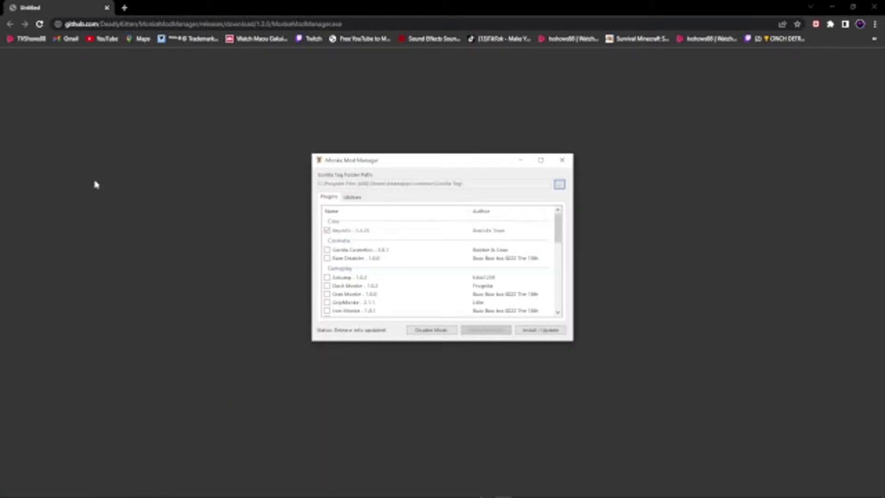
{"action": "scroll", "coordinate": [484, 277], "scroll_direction": "down", "scroll_amount": 3}
{"action": "scroll", "coordinate": [484, 277], "scroll_direction": "down", "scroll_amount": 3}
{"action": "scroll", "coordinate": [487, 277], "scroll_direction": "down", "scroll_amount": 2}
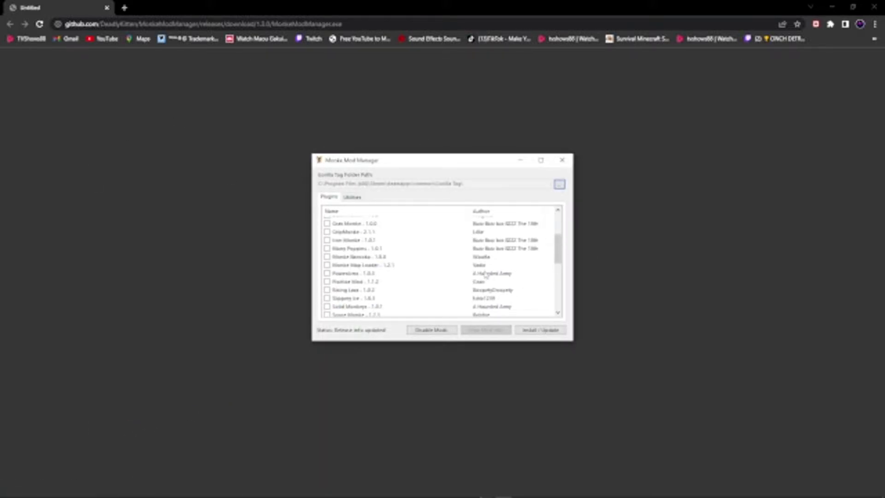
{"action": "scroll", "coordinate": [486, 277], "scroll_direction": "up", "scroll_amount": 2}
{"action": "scroll", "coordinate": [437, 271], "scroll_direction": "down", "scroll_amount": 3}
{"action": "scroll", "coordinate": [437, 271], "scroll_direction": "down", "scroll_amount": 3}
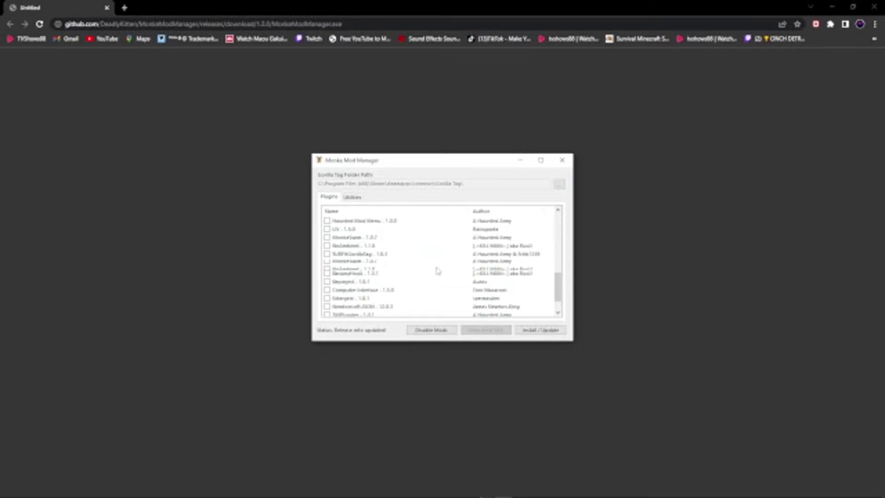
{"action": "scroll", "coordinate": [437, 272], "scroll_direction": "up", "scroll_amount": 5}
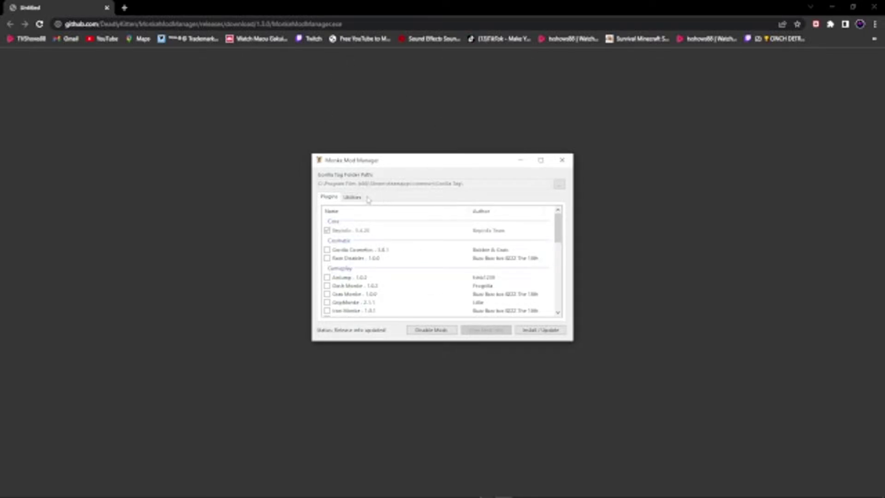
{"action": "scroll", "coordinate": [415, 262], "scroll_direction": "down", "scroll_amount": 5}
{"action": "scroll", "coordinate": [443, 277], "scroll_direction": "down", "scroll_amount": 3}
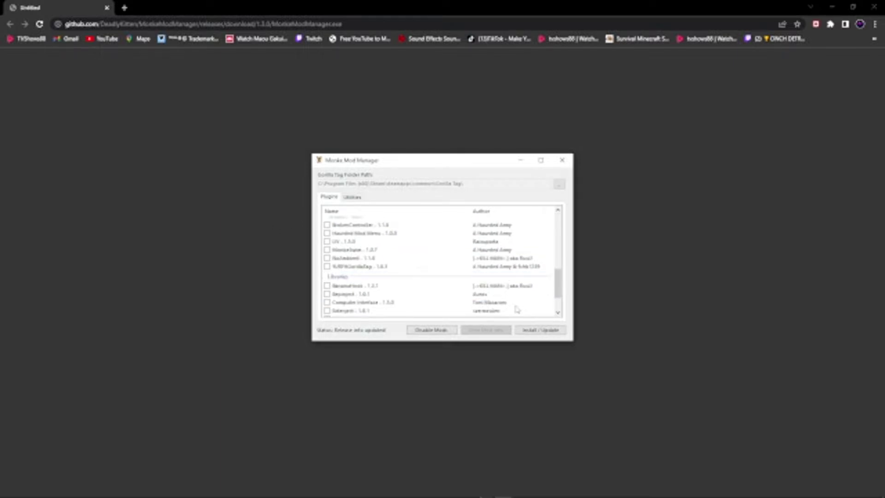
{"action": "scroll", "coordinate": [340, 254], "scroll_direction": "down", "scroll_amount": 3}
{"action": "scroll", "coordinate": [415, 250], "scroll_direction": "up", "scroll_amount": 8}
{"action": "scroll", "coordinate": [332, 262], "scroll_direction": "up", "scroll_amount": 4}
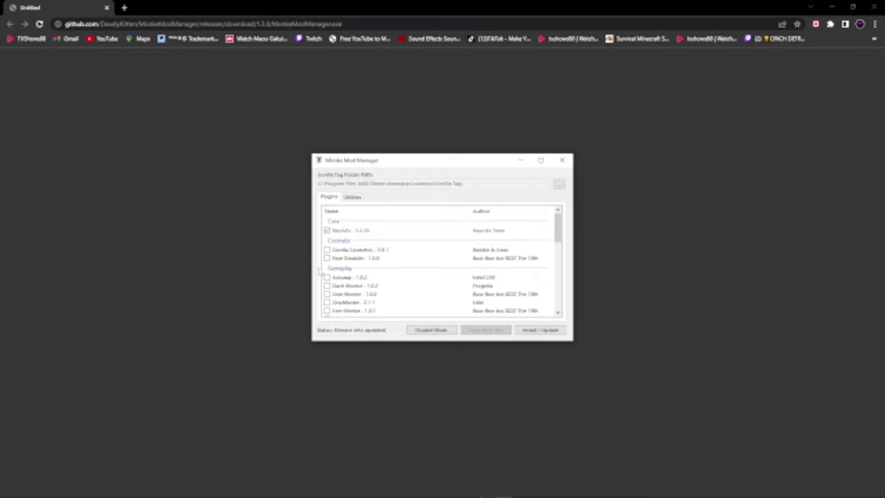
{"action": "scroll", "coordinate": [346, 276], "scroll_direction": "down", "scroll_amount": 5}
{"action": "scroll", "coordinate": [373, 249], "scroll_direction": "down", "scroll_amount": 4}
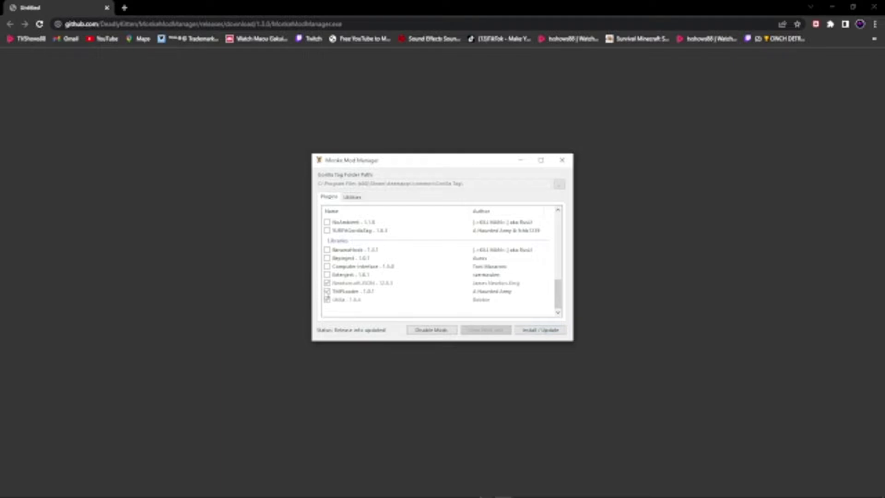
Step: Check Computer Interface in the Plugins list and install it with Install / Update
{"action": "left_click", "coordinate": [360, 267]}
{"action": "left_click", "coordinate": [327, 266]}
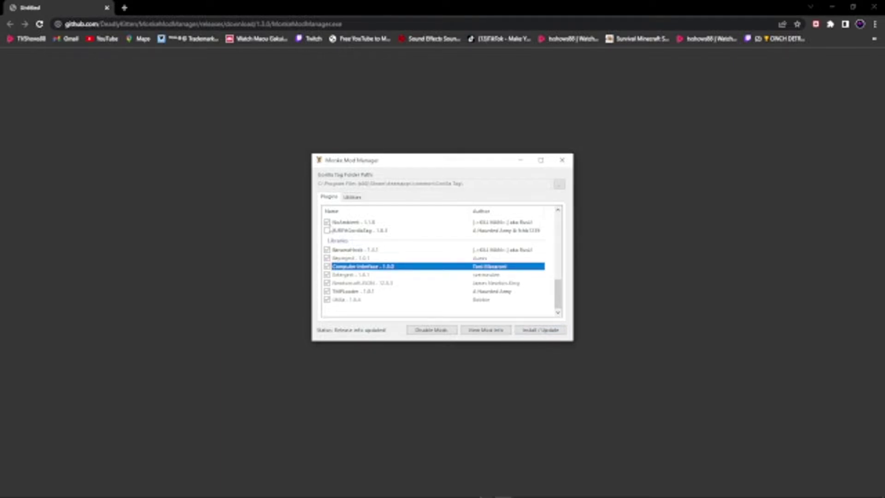
{"action": "left_click", "coordinate": [543, 329]}
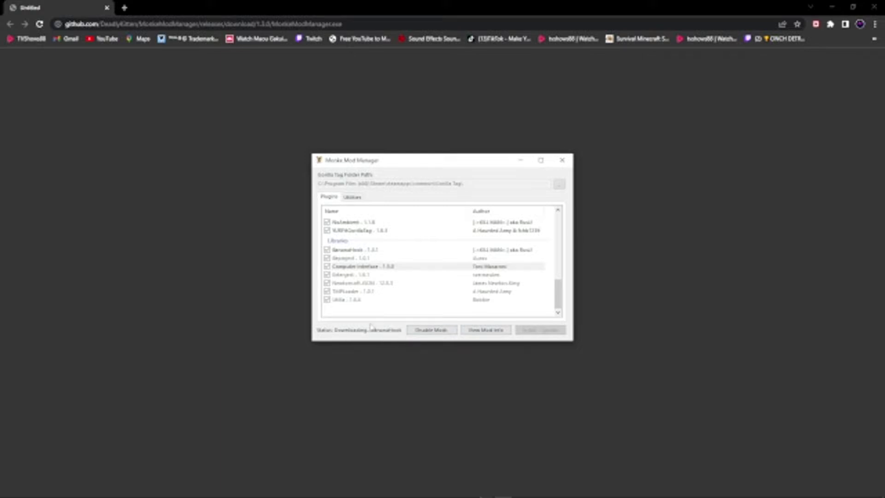
{"action": "scroll", "coordinate": [449, 246], "scroll_direction": "down", "scroll_amount": 3}
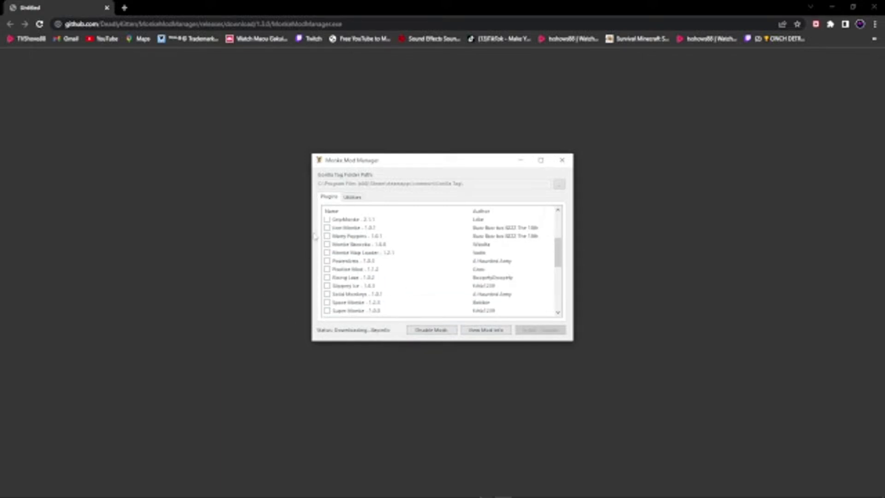
{"action": "scroll", "coordinate": [405, 263], "scroll_direction": "up", "scroll_amount": 1}
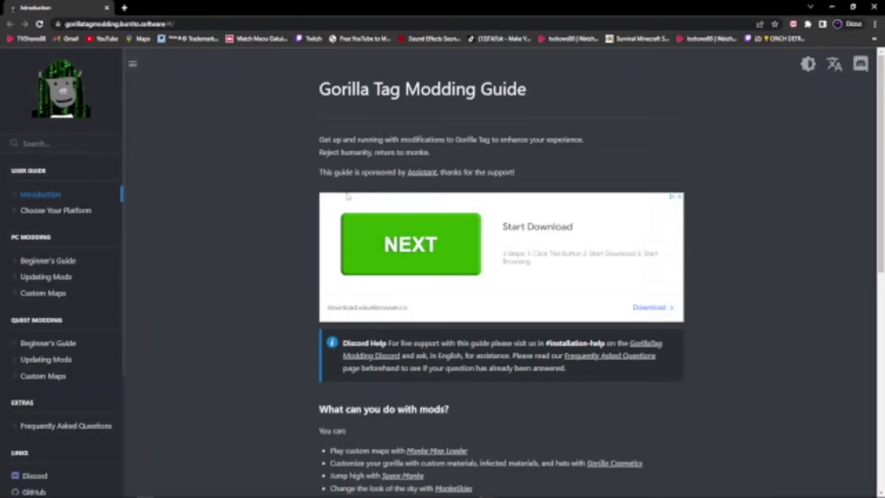
{"action": "scroll", "coordinate": [283, 228], "scroll_direction": "down", "scroll_amount": 5}
{"action": "scroll", "coordinate": [284, 228], "scroll_direction": "down", "scroll_amount": 5}
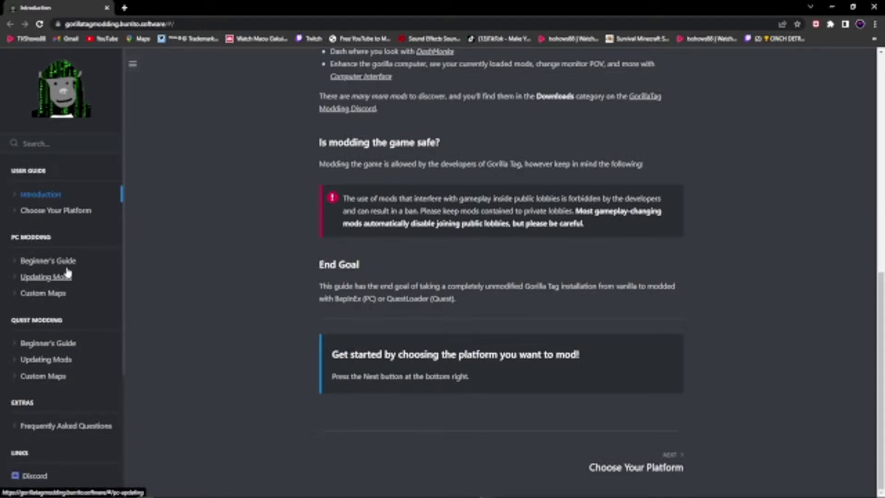
Step: Visit the PC Beginner's Guide page, then close the modding guide to return to Discord
{"action": "left_click", "coordinate": [48, 261]}
{"action": "scroll", "coordinate": [468, 324], "scroll_direction": "down", "scroll_amount": 4}
{"action": "scroll", "coordinate": [467, 324], "scroll_direction": "down", "scroll_amount": 3}
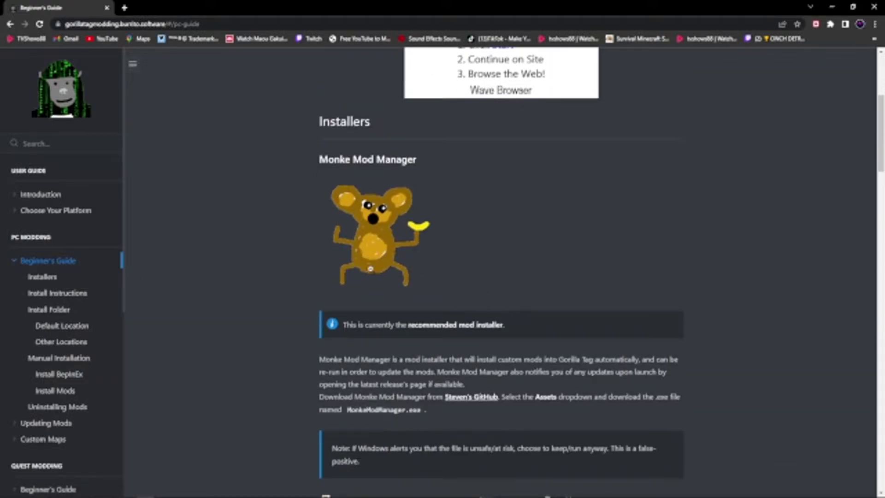
{"action": "scroll", "coordinate": [468, 323], "scroll_direction": "down", "scroll_amount": 3}
{"action": "scroll", "coordinate": [470, 304], "scroll_direction": "down", "scroll_amount": 3}
{"action": "scroll", "coordinate": [476, 283], "scroll_direction": "down", "scroll_amount": 3}
{"action": "scroll", "coordinate": [476, 284], "scroll_direction": "down", "scroll_amount": 4}
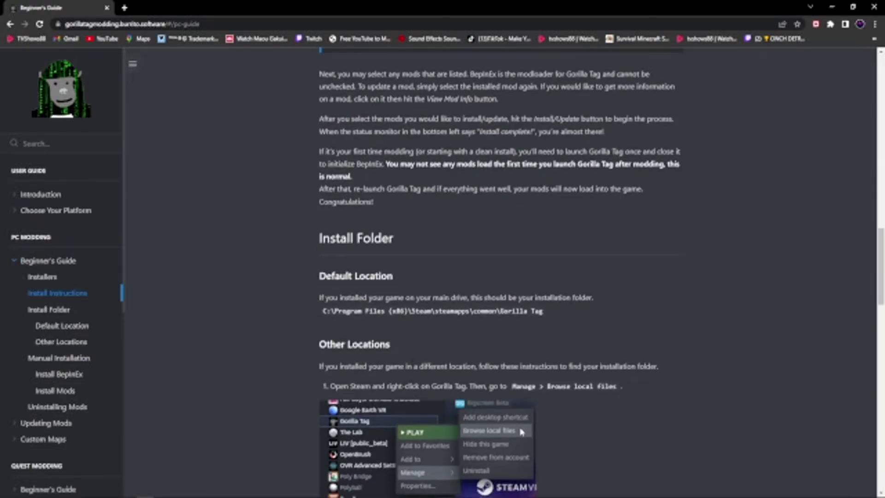
{"action": "scroll", "coordinate": [476, 284], "scroll_direction": "down", "scroll_amount": 3}
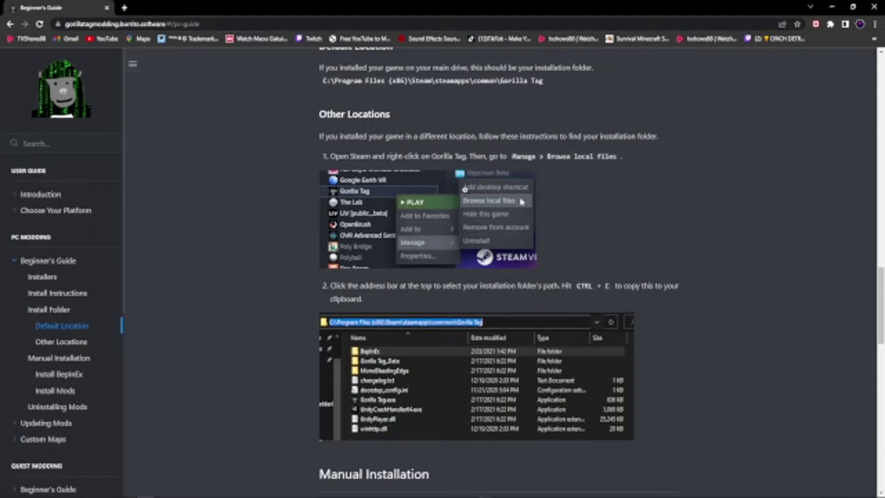
{"action": "scroll", "coordinate": [490, 266], "scroll_direction": "down", "scroll_amount": 2}
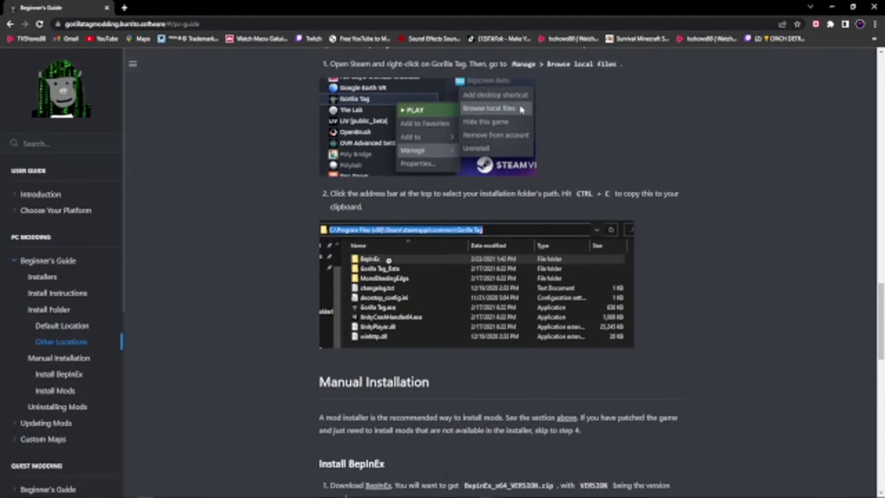
{"action": "scroll", "coordinate": [388, 259], "scroll_direction": "down", "scroll_amount": 4}
{"action": "scroll", "coordinate": [388, 260], "scroll_direction": "down", "scroll_amount": 2}
{"action": "scroll", "coordinate": [396, 299], "scroll_direction": "down", "scroll_amount": 1}
{"action": "scroll", "coordinate": [396, 299], "scroll_direction": "up", "scroll_amount": 1}
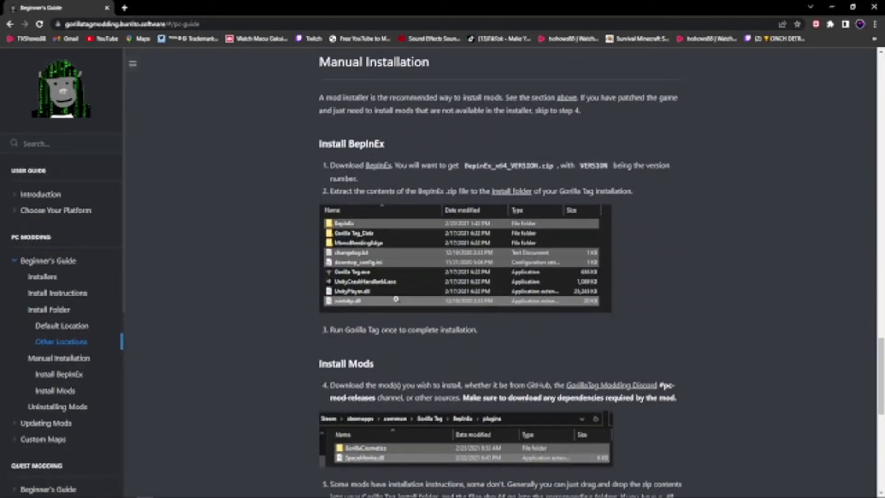
{"action": "scroll", "coordinate": [396, 299], "scroll_direction": "down", "scroll_amount": 4}
{"action": "scroll", "coordinate": [396, 299], "scroll_direction": "down", "scroll_amount": 3}
{"action": "scroll", "coordinate": [480, 302], "scroll_direction": "down", "scroll_amount": 2}
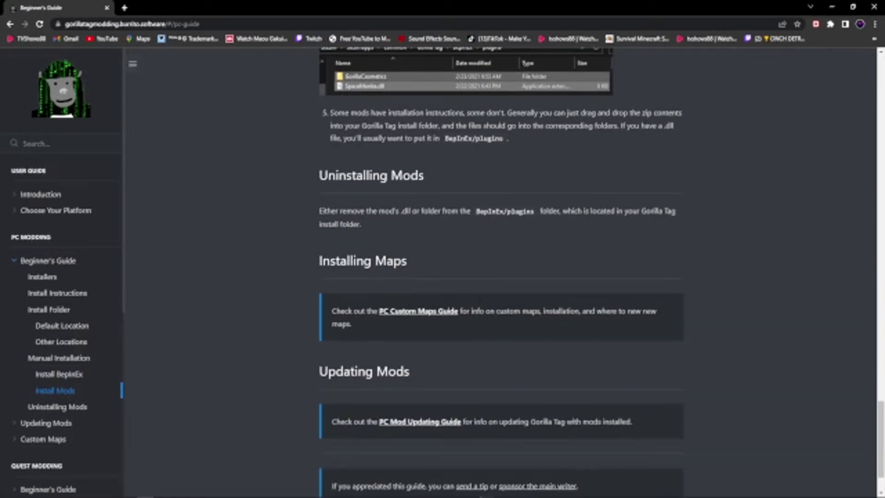
{"action": "scroll", "coordinate": [451, 244], "scroll_direction": "down", "scroll_amount": 2}
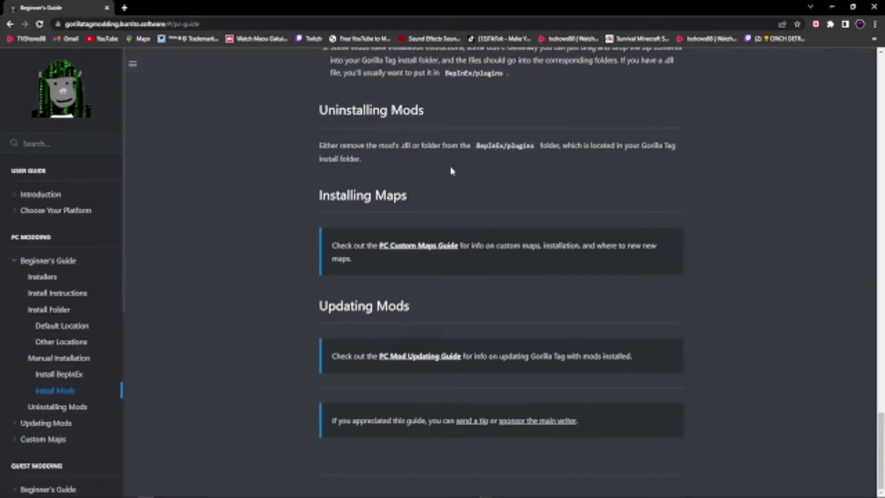
{"action": "scroll", "coordinate": [452, 169], "scroll_direction": "up", "scroll_amount": 4}
{"action": "scroll", "coordinate": [450, 170], "scroll_direction": "up", "scroll_amount": 4}
{"action": "scroll", "coordinate": [452, 170], "scroll_direction": "up", "scroll_amount": 3}
{"action": "scroll", "coordinate": [450, 169], "scroll_direction": "up", "scroll_amount": 4}
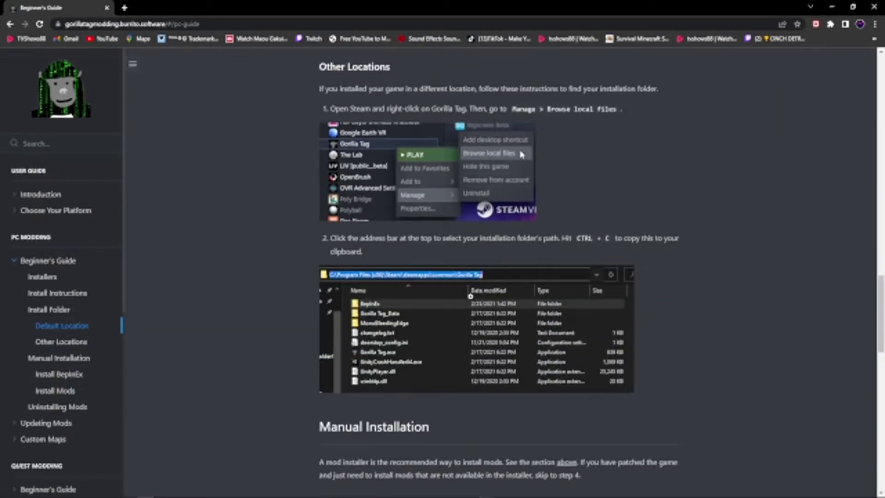
{"action": "scroll", "coordinate": [470, 297], "scroll_direction": "up", "scroll_amount": 5}
{"action": "scroll", "coordinate": [460, 325], "scroll_direction": "up", "scroll_amount": 6}
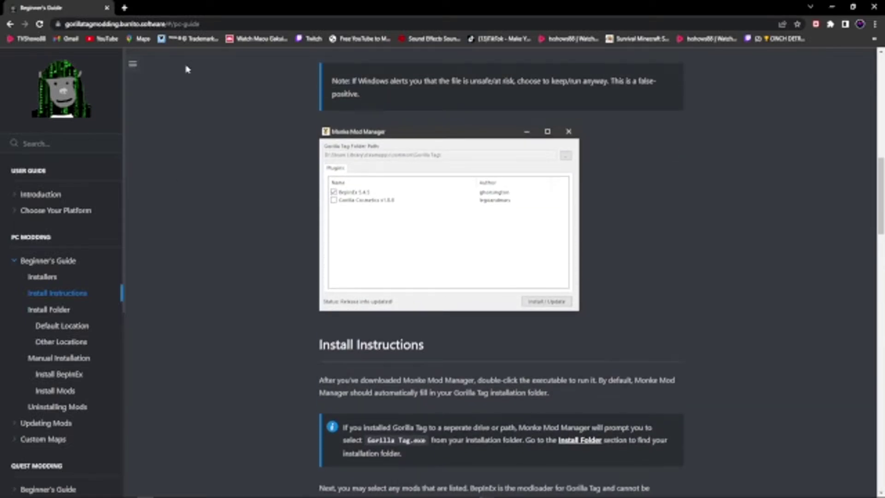
{"action": "left_click", "coordinate": [106, 9]}
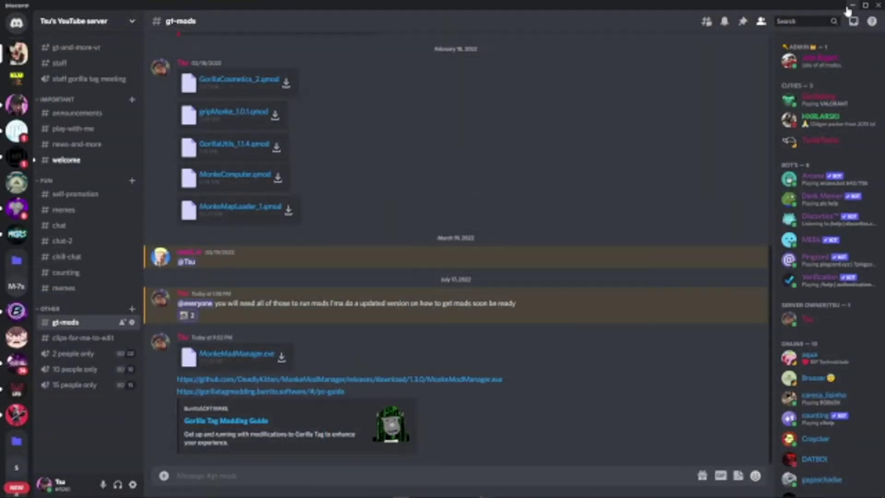
Step: Hide Discord with Win+D to show the starry mountain desktop
{"action": "key", "text": "super+d"}
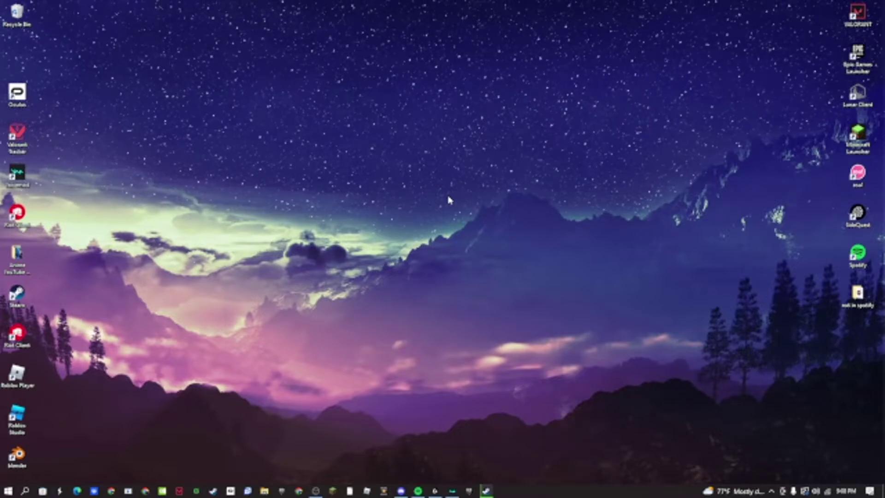
{"action": "left_click", "coordinate": [488, 491]}
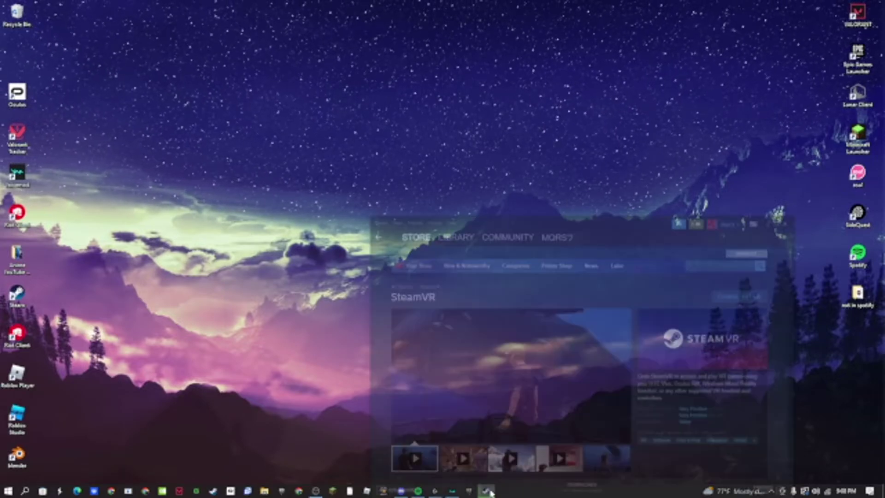
{"action": "left_click", "coordinate": [360, 194]}
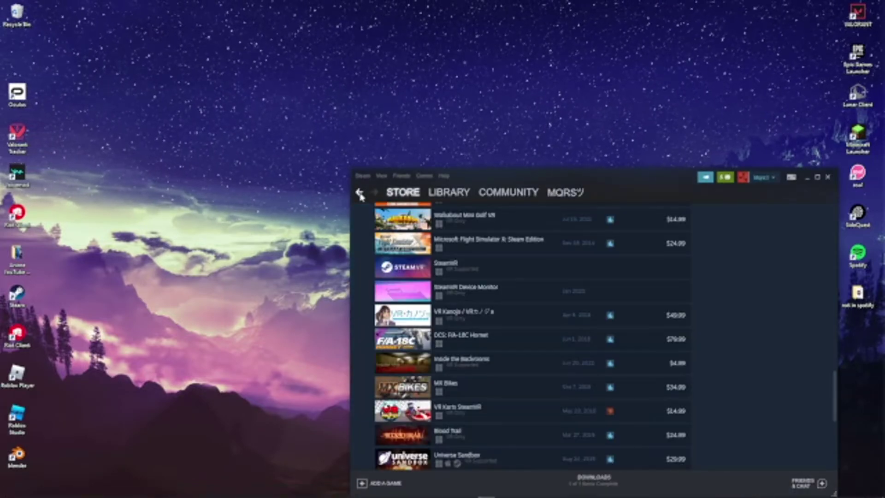
{"action": "left_click", "coordinate": [361, 194]}
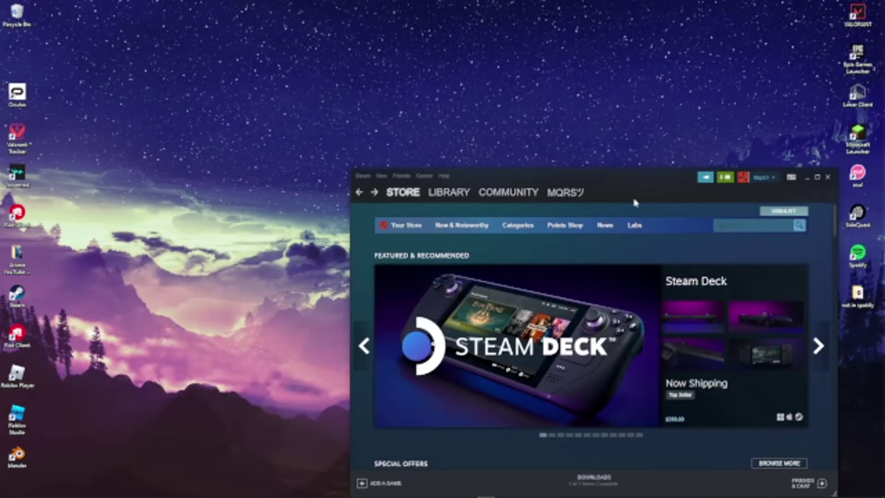
{"action": "left_click", "coordinate": [807, 177]}
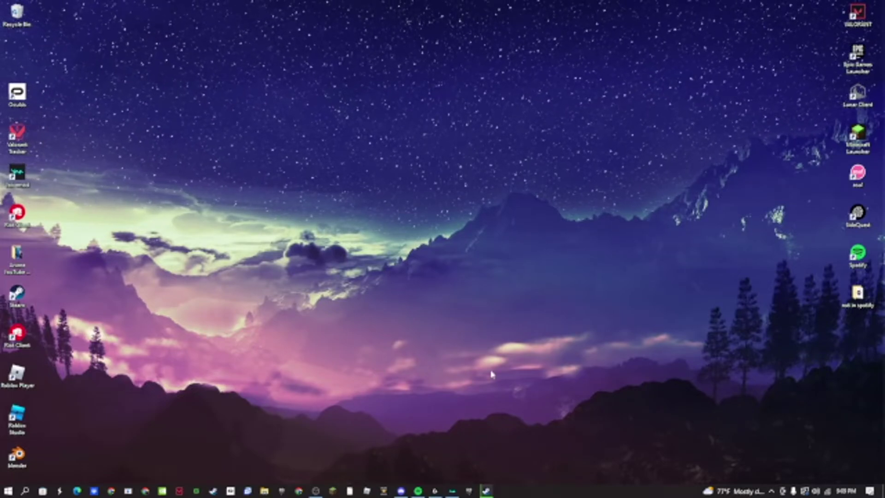
Step: Bring Discord back and play the embedded quest 2 Gorilla Tag mods tutorial
{"action": "left_click", "coordinate": [381, 489]}
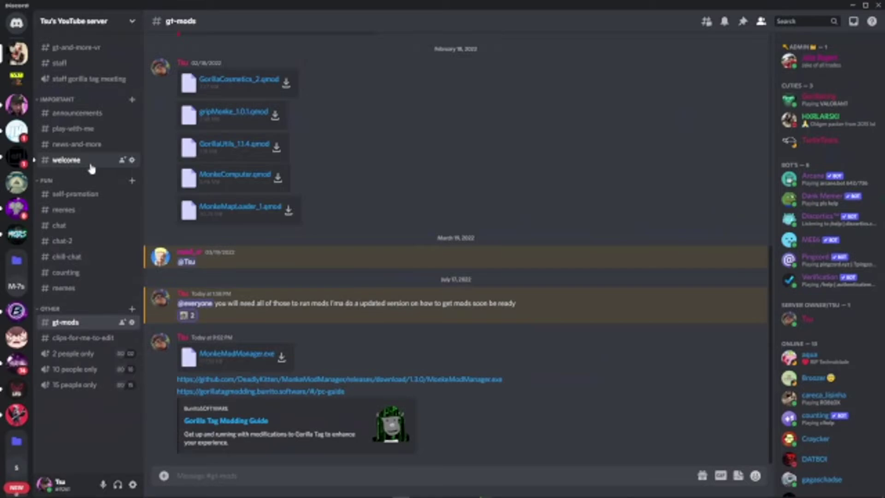
{"action": "scroll", "coordinate": [332, 173], "scroll_direction": "up", "scroll_amount": 5}
{"action": "scroll", "coordinate": [275, 158], "scroll_direction": "up", "scroll_amount": 3}
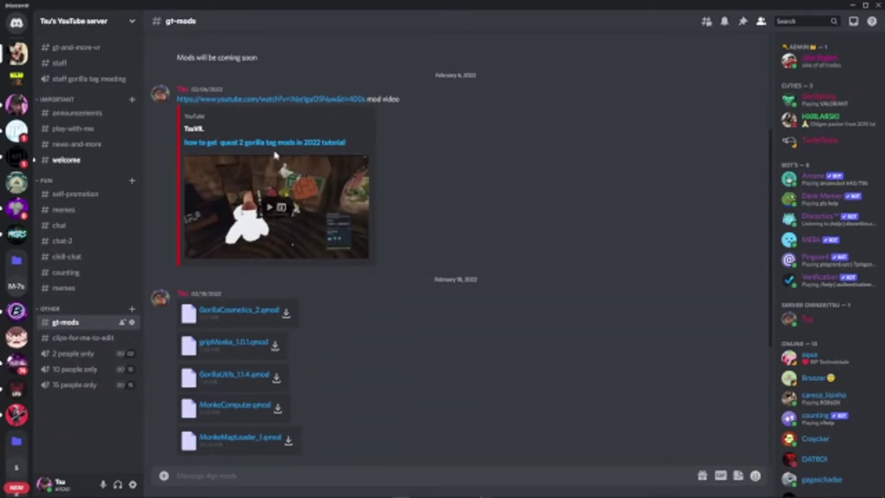
{"action": "left_click", "coordinate": [271, 206]}
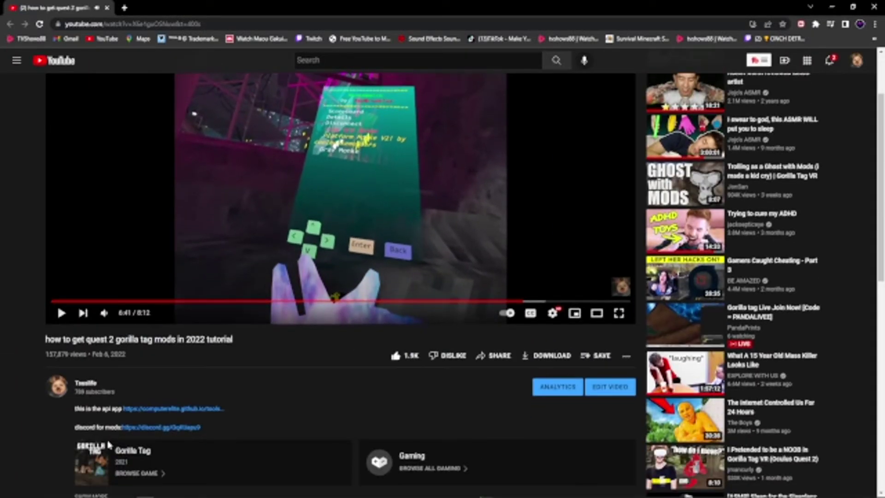
{"action": "scroll", "coordinate": [107, 429], "scroll_direction": "down", "scroll_amount": 1}
Step: Browse the uploader's video list, skip the PC mods tutorial to 0:39, and check notifications
{"action": "left_click", "coordinate": [66, 349]}
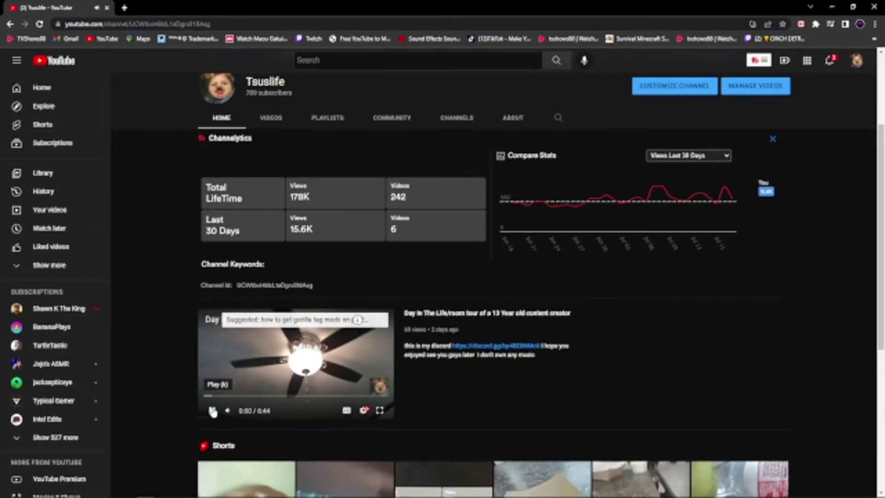
{"action": "left_click", "coordinate": [271, 117]}
{"action": "scroll", "coordinate": [130, 277], "scroll_direction": "down", "scroll_amount": 3}
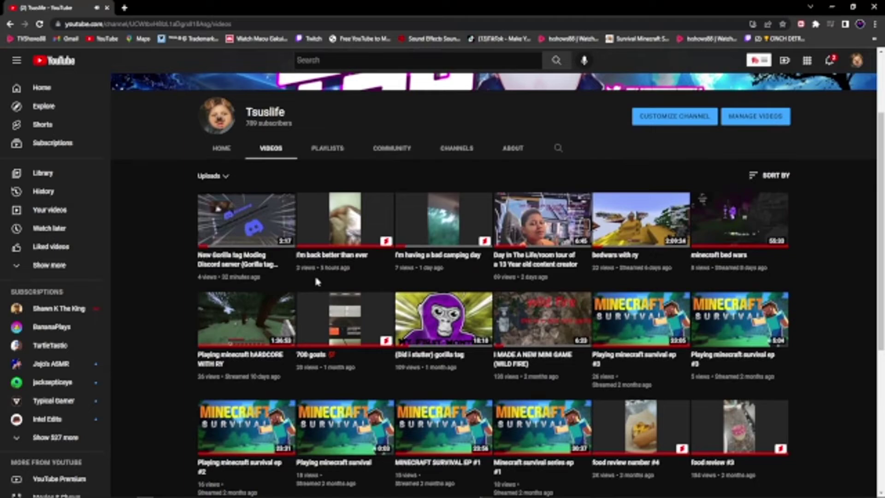
{"action": "scroll", "coordinate": [242, 325], "scroll_direction": "down", "scroll_amount": 3}
{"action": "scroll", "coordinate": [241, 325], "scroll_direction": "down", "scroll_amount": 3}
{"action": "scroll", "coordinate": [346, 277], "scroll_direction": "down", "scroll_amount": 3}
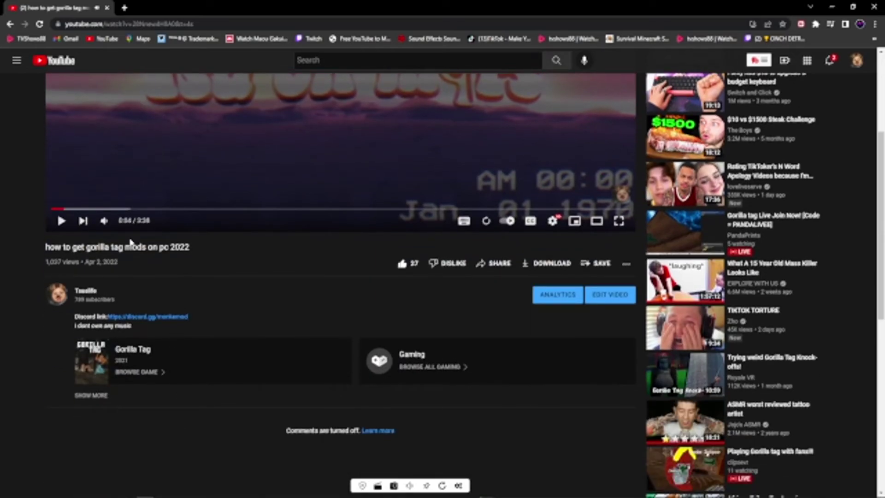
{"action": "left_click", "coordinate": [155, 209]}
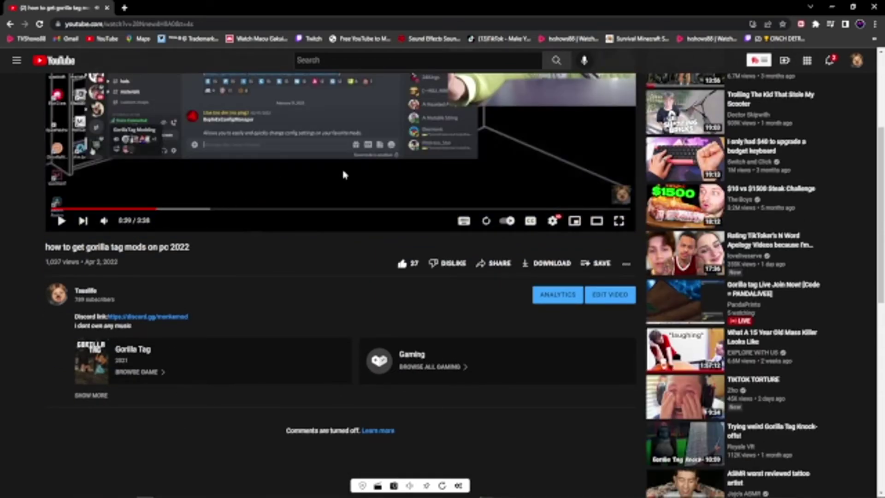
{"action": "scroll", "coordinate": [344, 175], "scroll_direction": "up", "scroll_amount": 3}
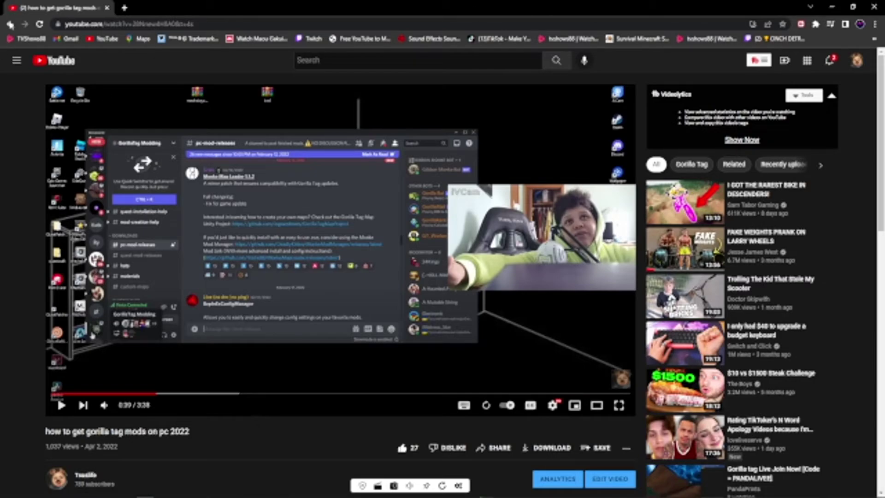
{"action": "left_click", "coordinate": [9, 24]}
{"action": "scroll", "coordinate": [443, 276], "scroll_direction": "up", "scroll_amount": 3}
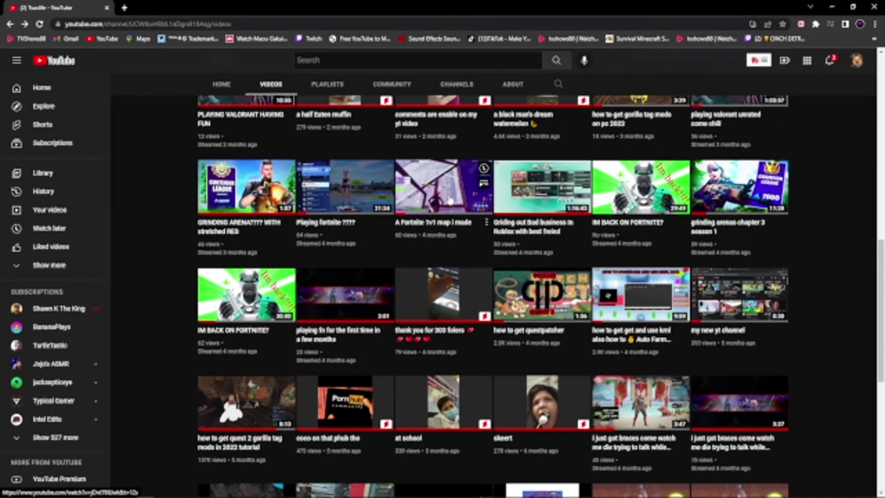
{"action": "left_click", "coordinate": [832, 61]}
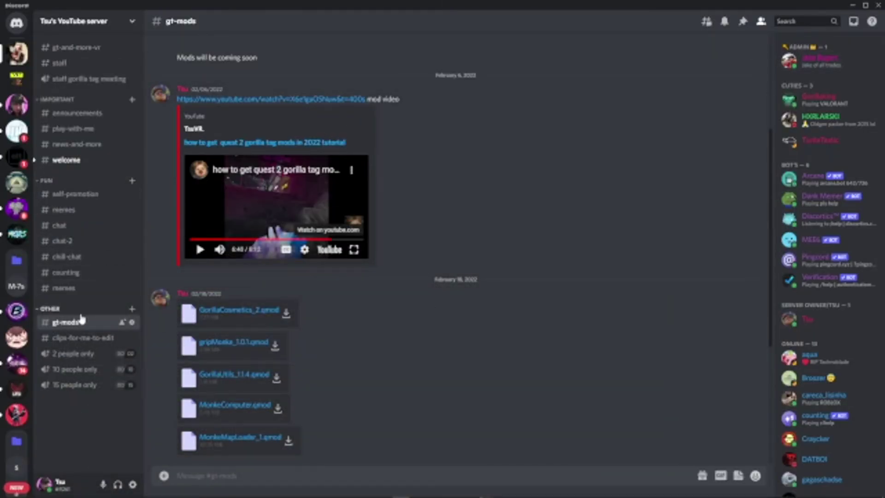
{"action": "scroll", "coordinate": [292, 325], "scroll_direction": "down", "scroll_amount": 5}
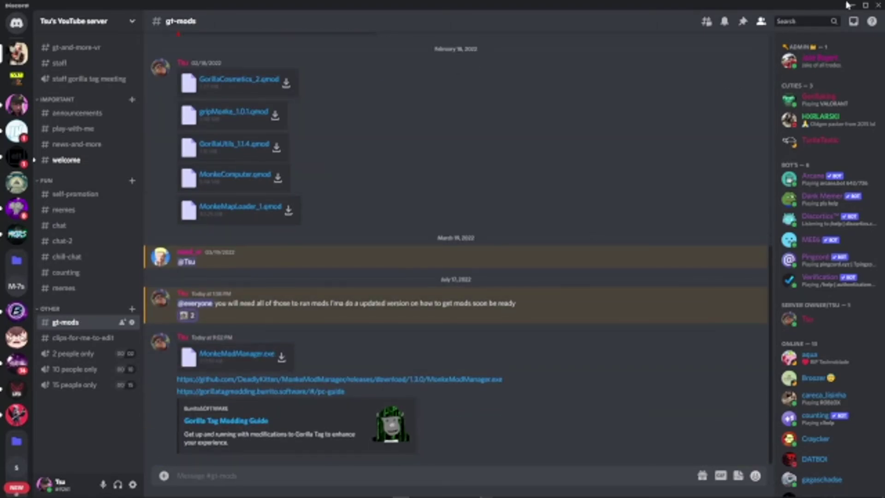
Step: Minimize Discord after reading the latest #gt-mods messages
{"action": "left_click", "coordinate": [849, 6]}
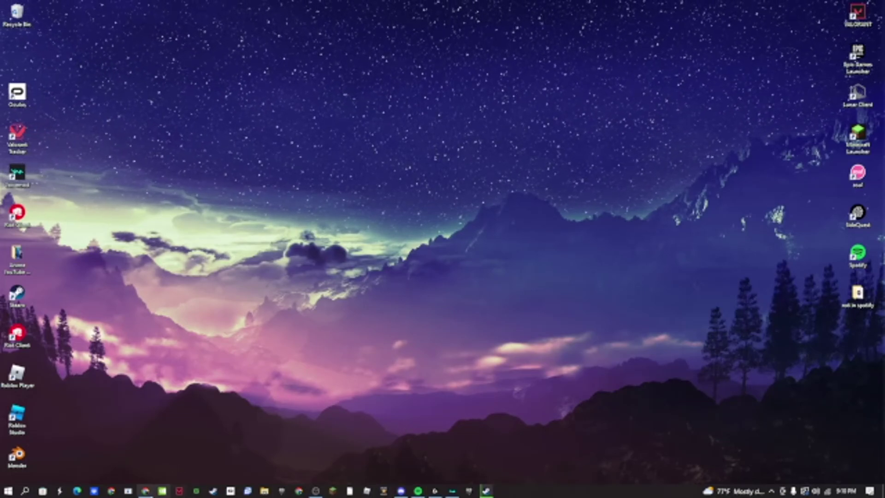
{"action": "left_click", "coordinate": [162, 491]}
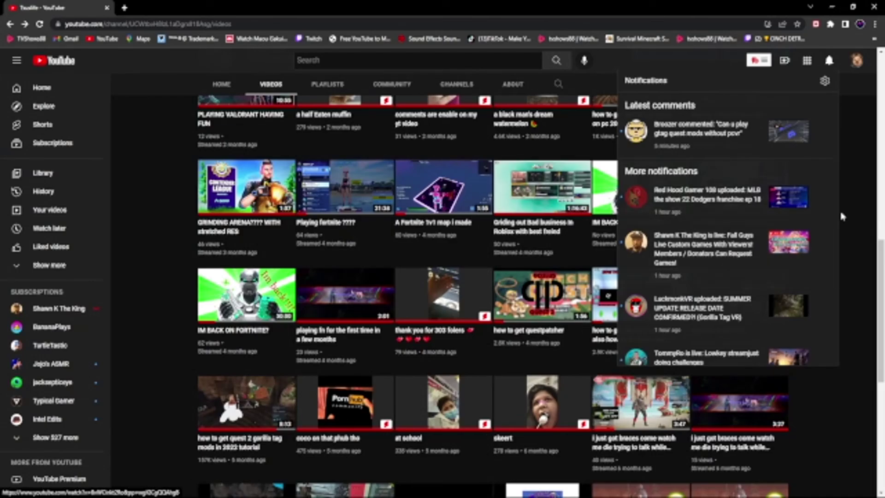
{"action": "left_click", "coordinate": [842, 216]}
{"action": "scroll", "coordinate": [795, 208], "scroll_direction": "up", "scroll_amount": 3}
{"action": "scroll", "coordinate": [653, 294], "scroll_direction": "down", "scroll_amount": 4}
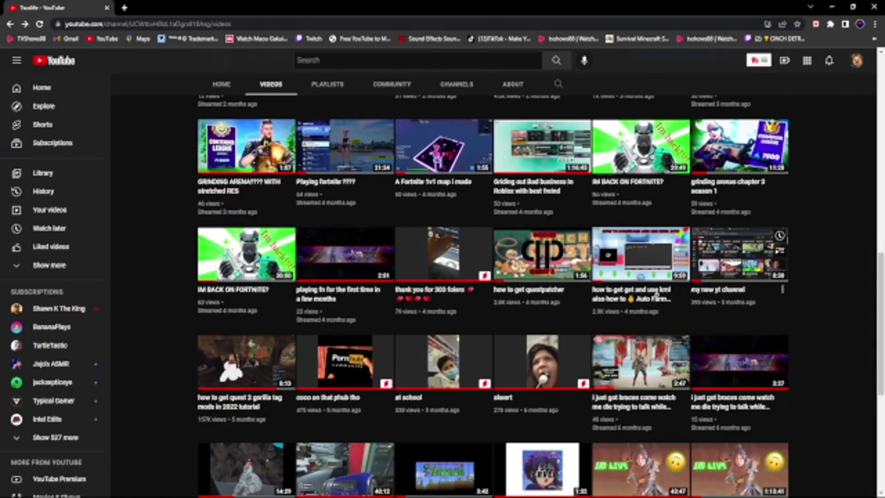
{"action": "scroll", "coordinate": [653, 294], "scroll_direction": "up", "scroll_amount": 5}
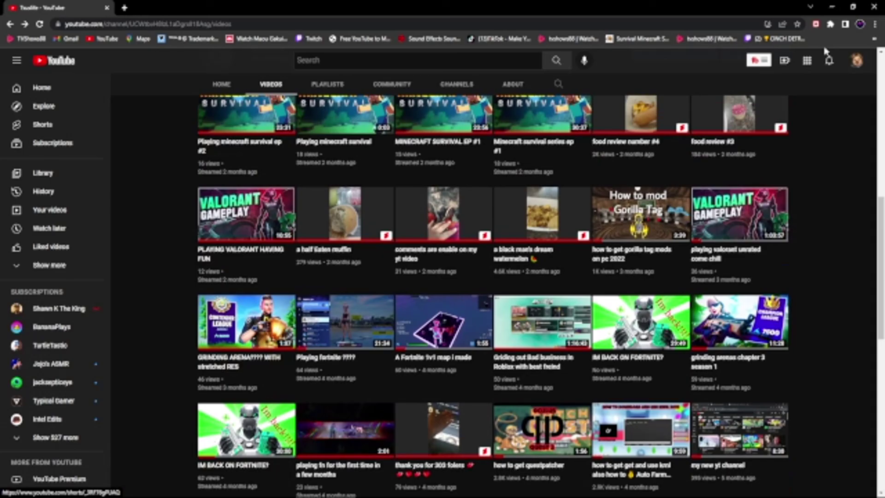
{"action": "left_click", "coordinate": [832, 6]}
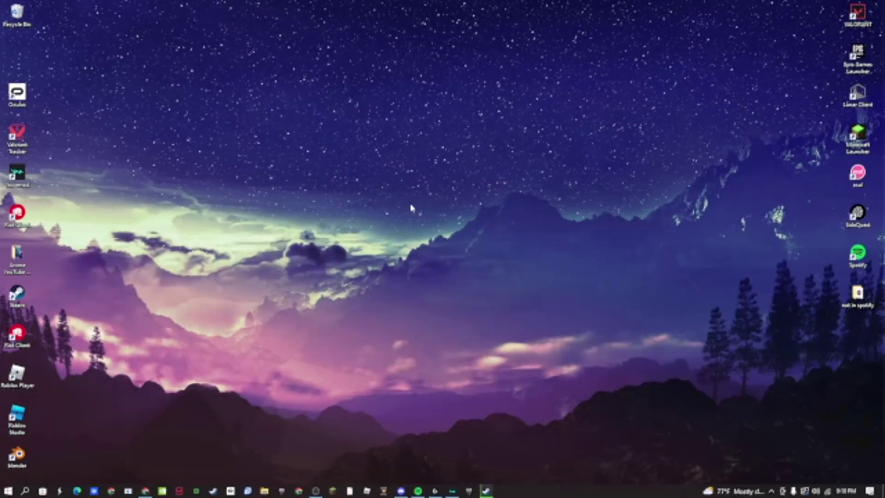